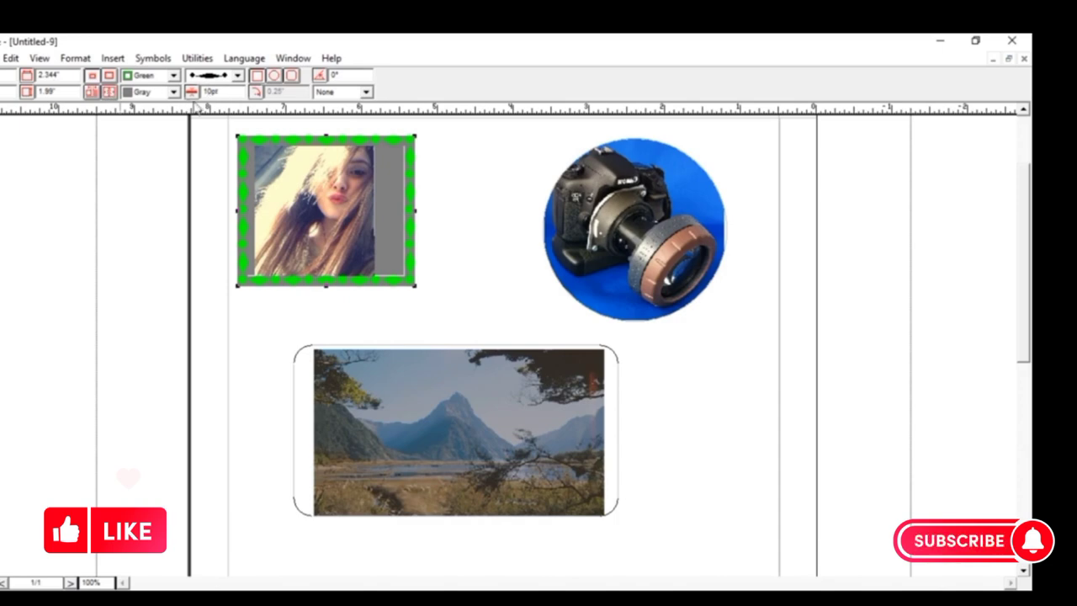
- Give the landscape picture's frame a round-dot border 11pt thick and fill its background with yellow
left_click(407, 389)
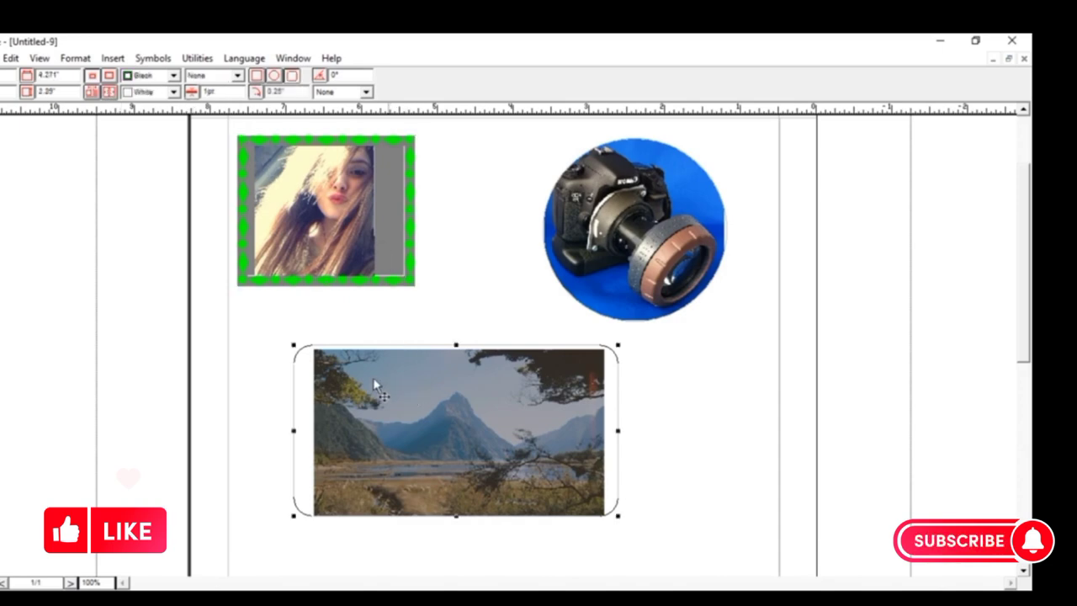
left_click(238, 91)
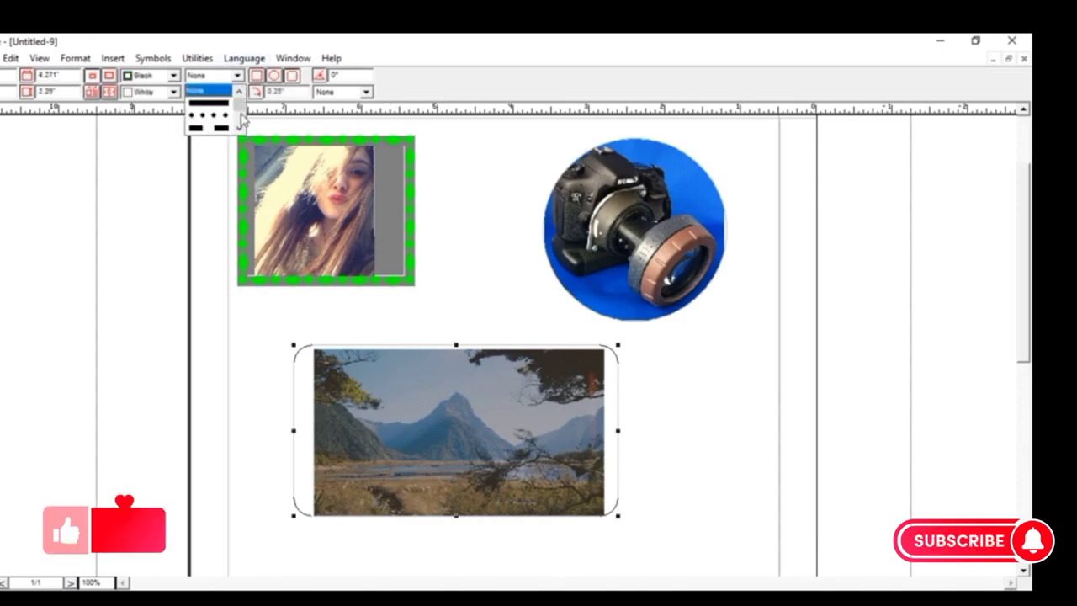
left_click(208, 115)
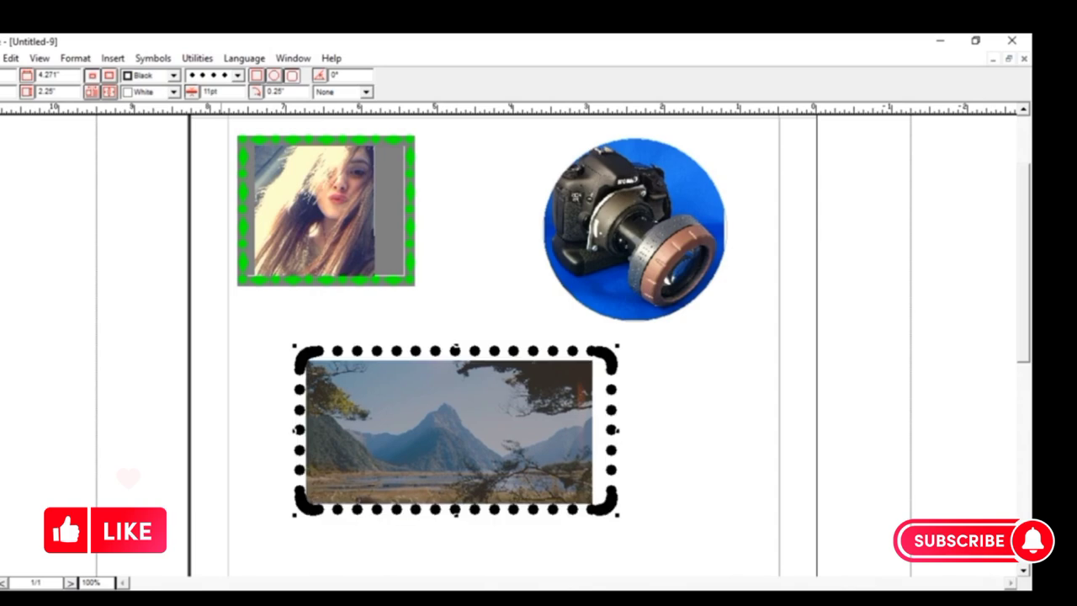
left_click(173, 91)
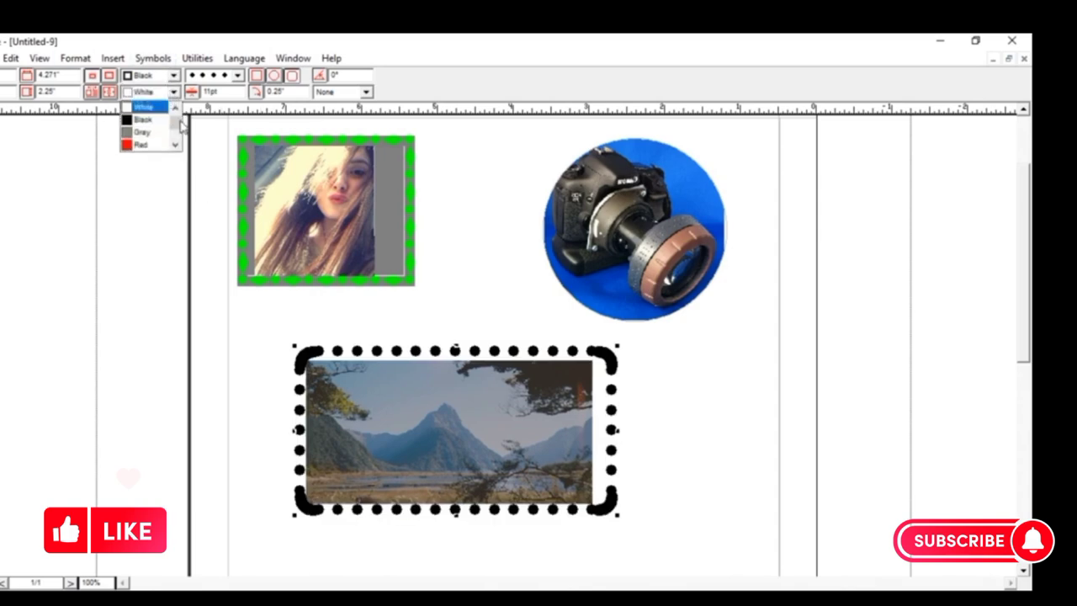
mouse_move(175, 124)
left_mouse_down()
mouse_move(175, 142)
mouse_move(175, 130)
left_mouse_up()
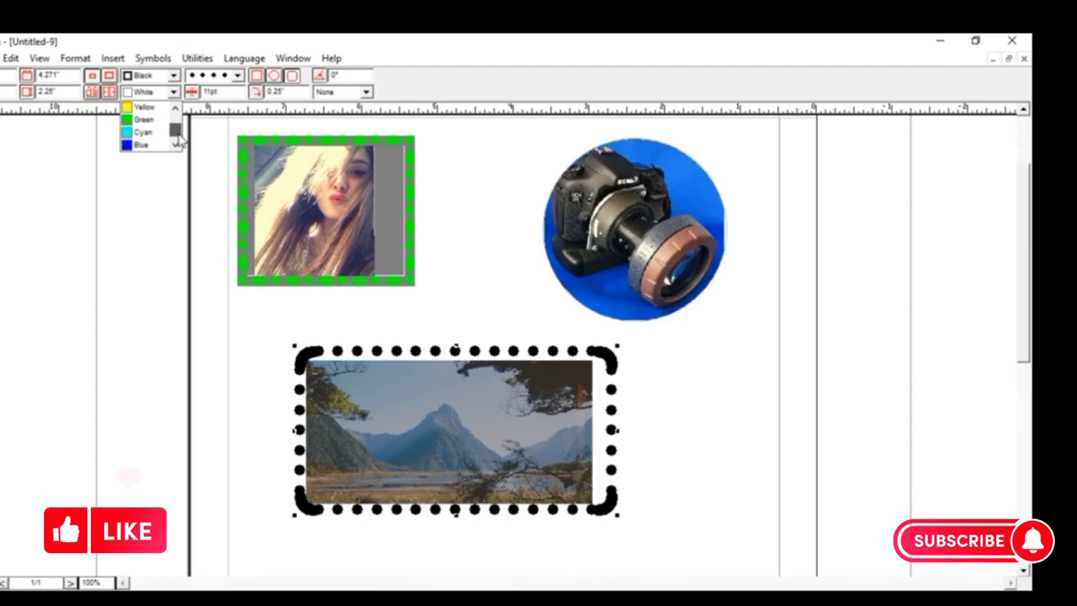
left_click(142, 107)
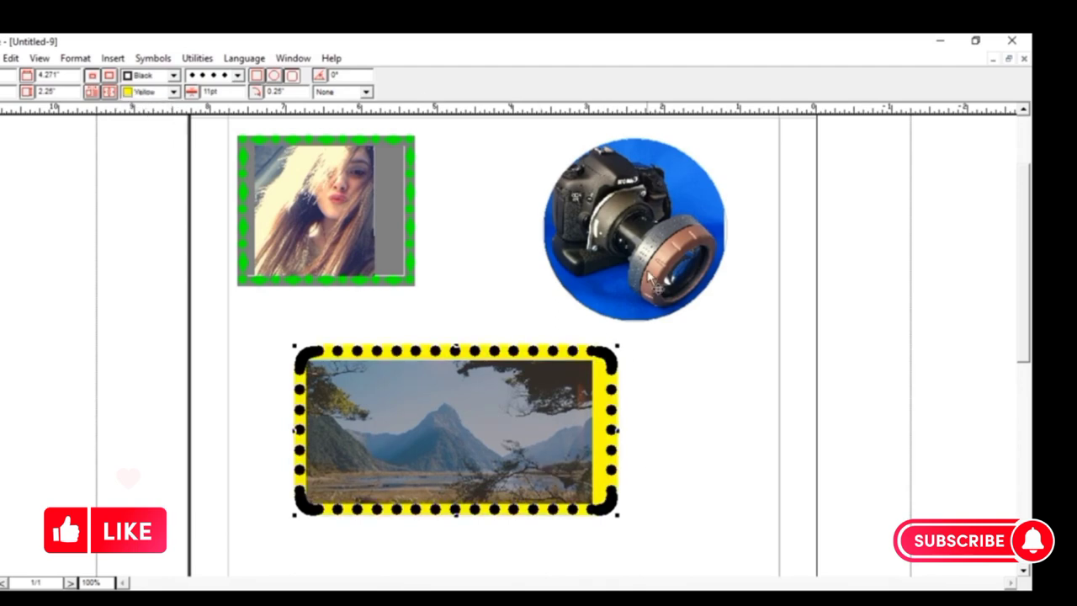
- Resize and shift the circular camera picture frame so it fits the photo, about 2.396" by 2.385"
left_click(626, 307)
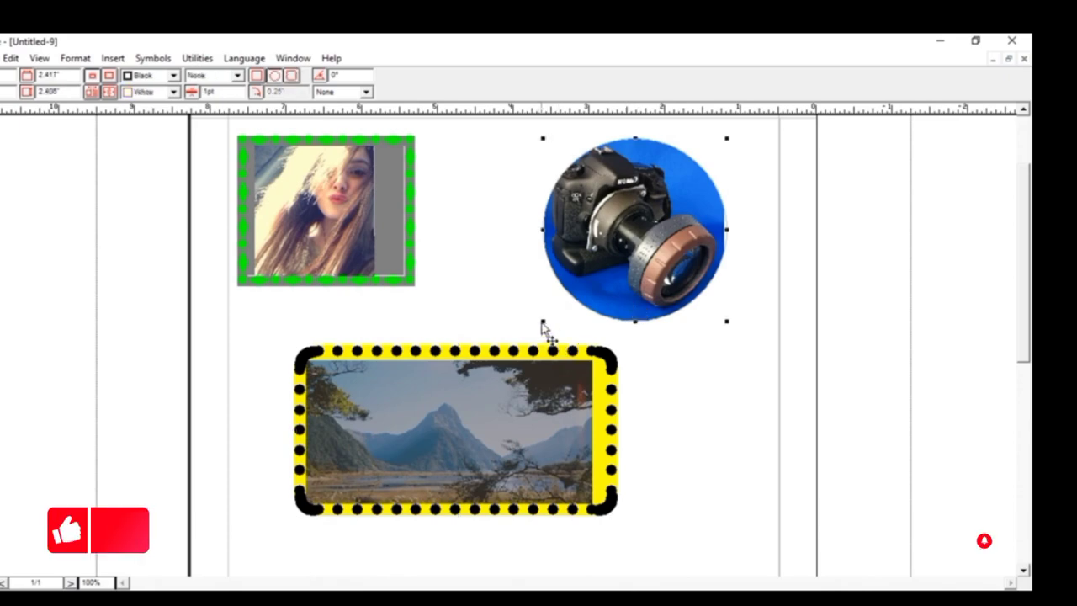
left_click_drag(542, 322, 535, 325)
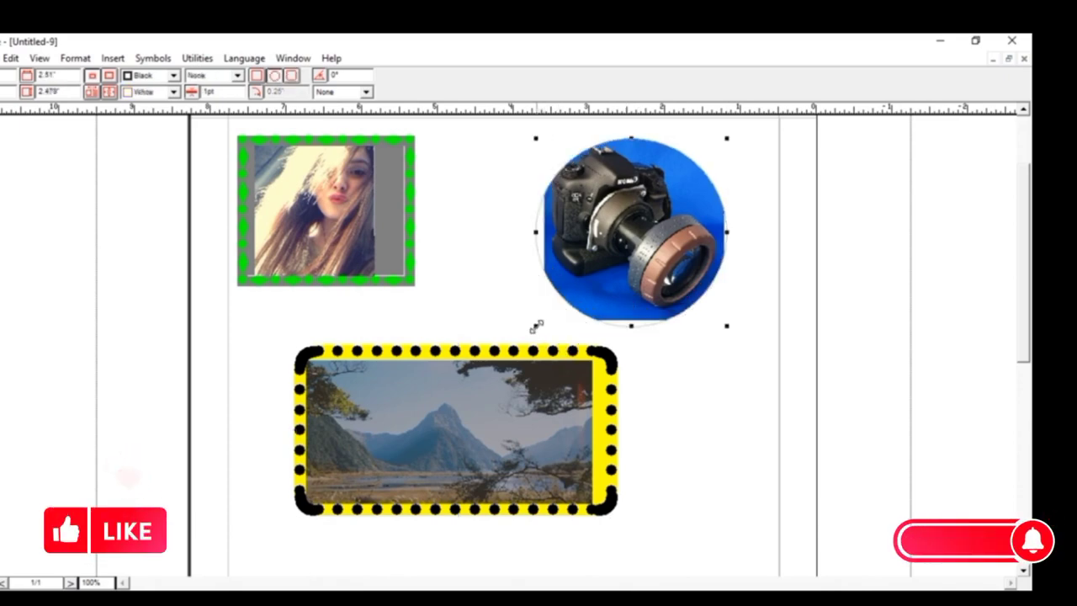
left_click_drag(583, 267, 584, 264)
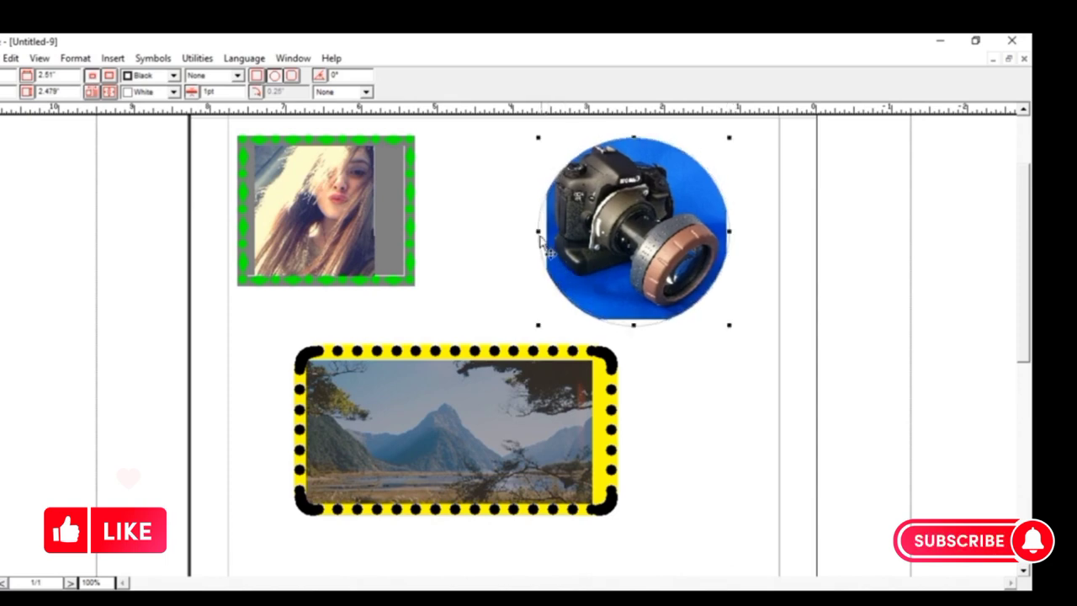
left_click_drag(538, 231, 547, 231)
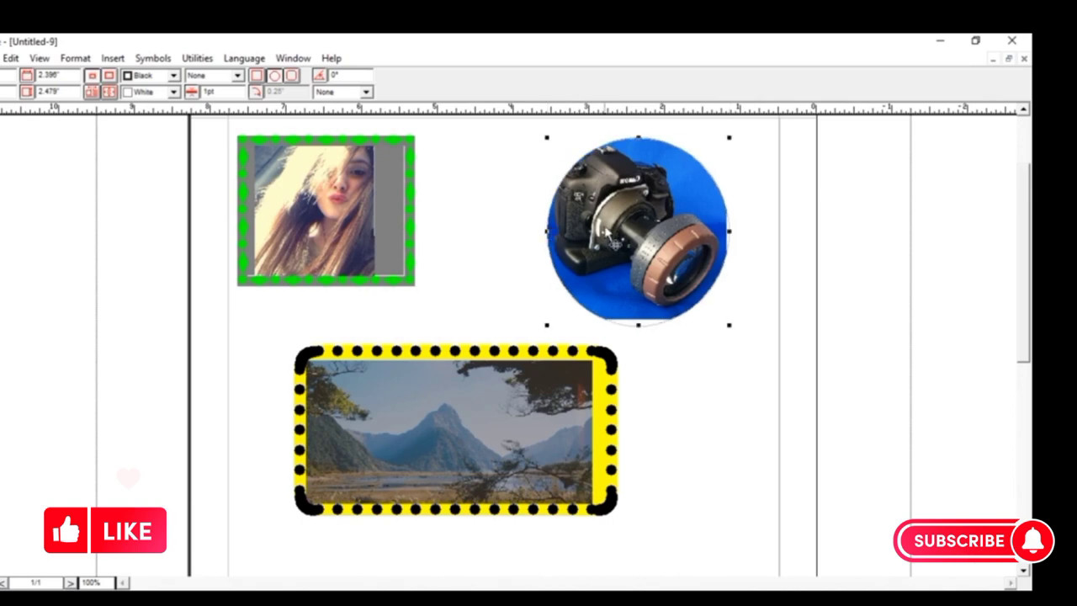
left_click_drag(638, 327, 638, 320)
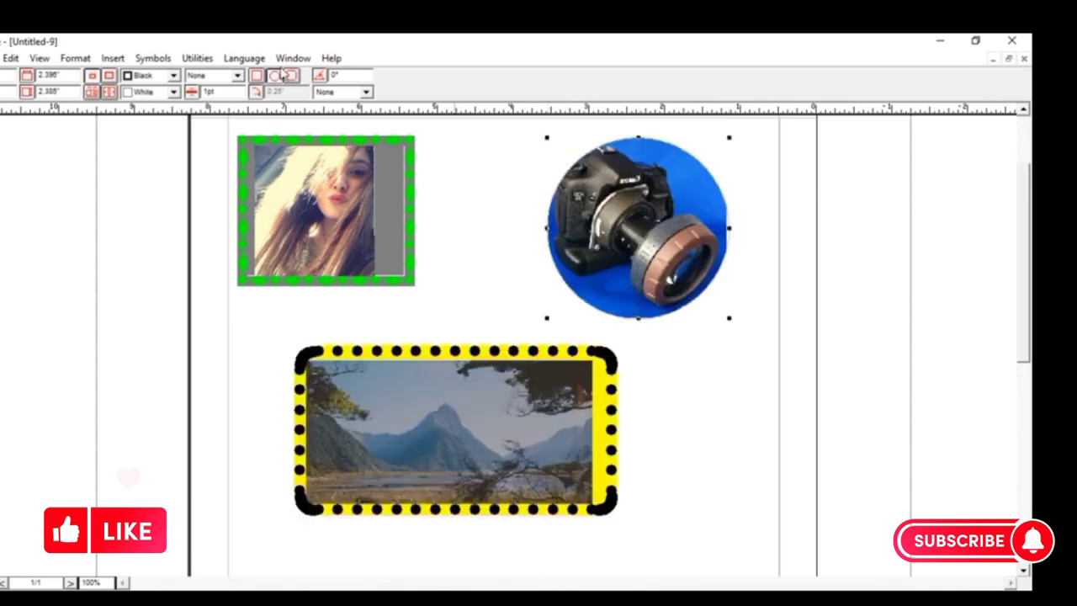
- Apply the dot-and-line border style to the camera picture frame with a thickness of 11pt
left_click(238, 76)
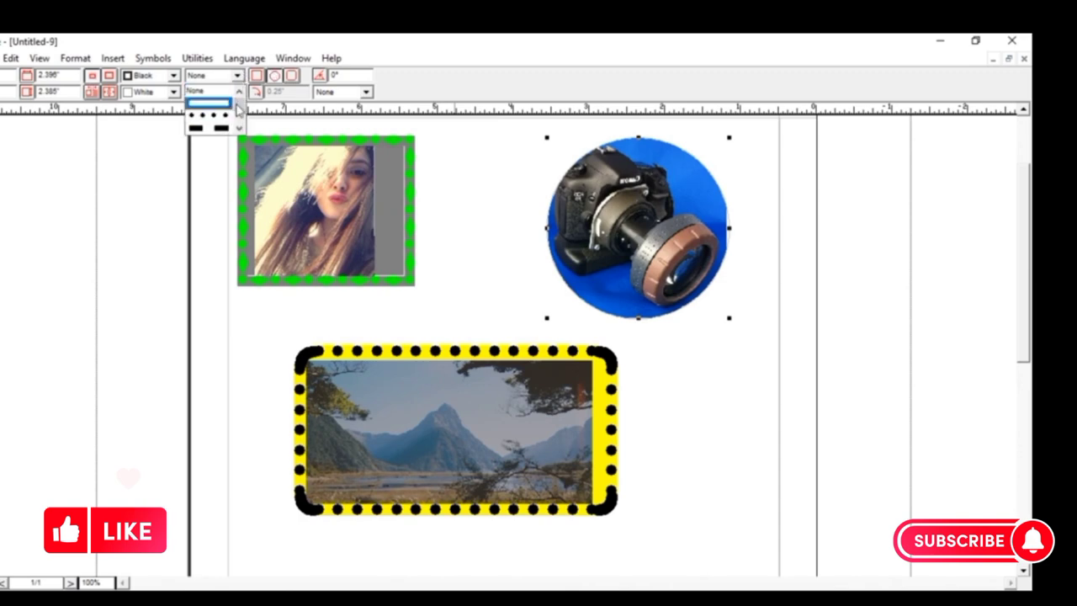
left_click_drag(240, 107, 240, 114)
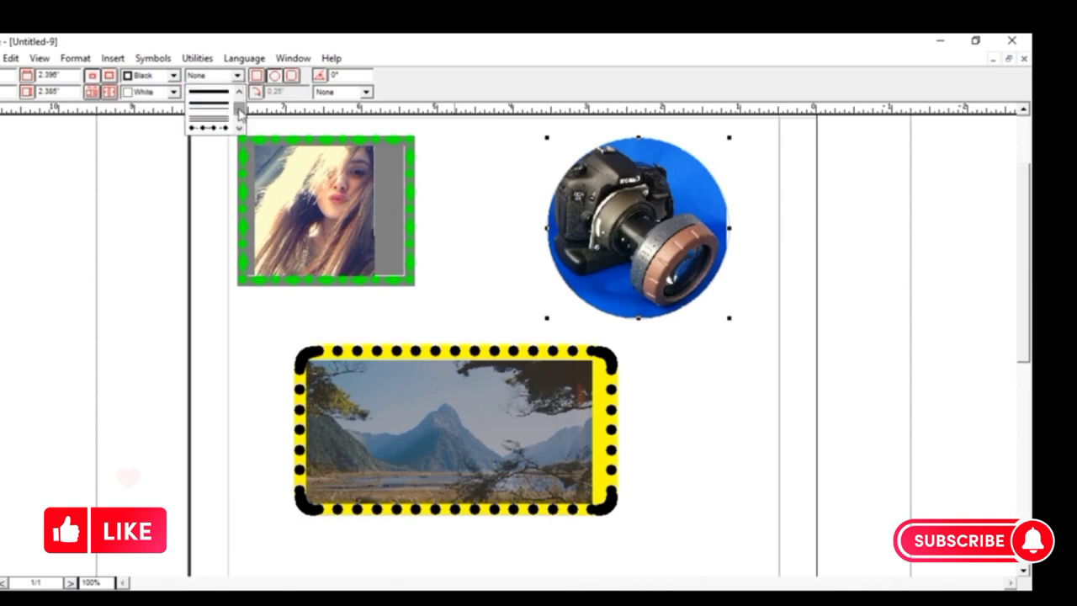
left_click(223, 127)
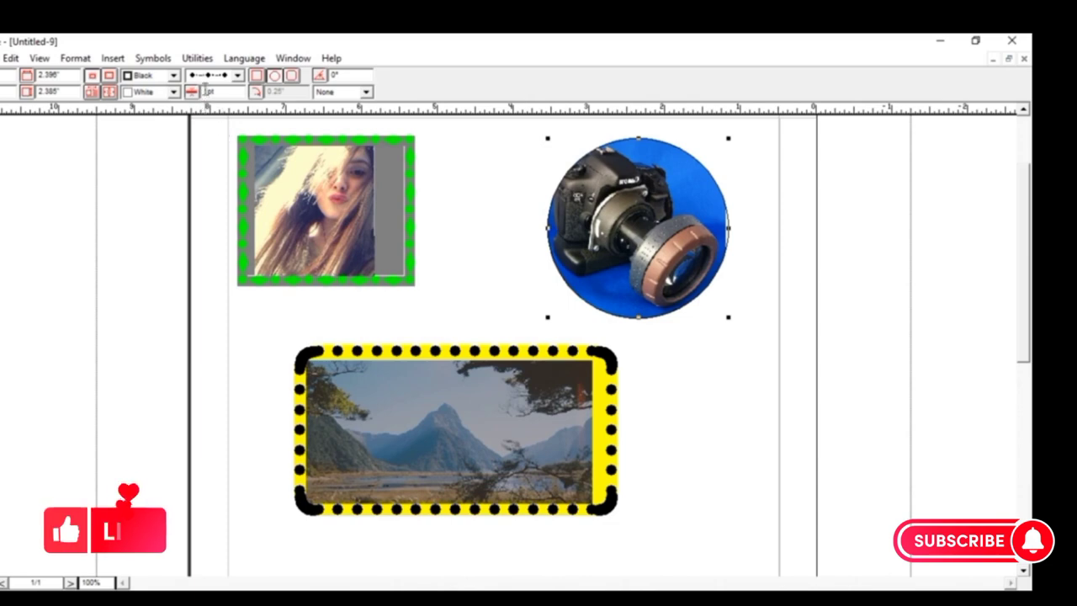
left_click(208, 91)
type("1")
key("Return")
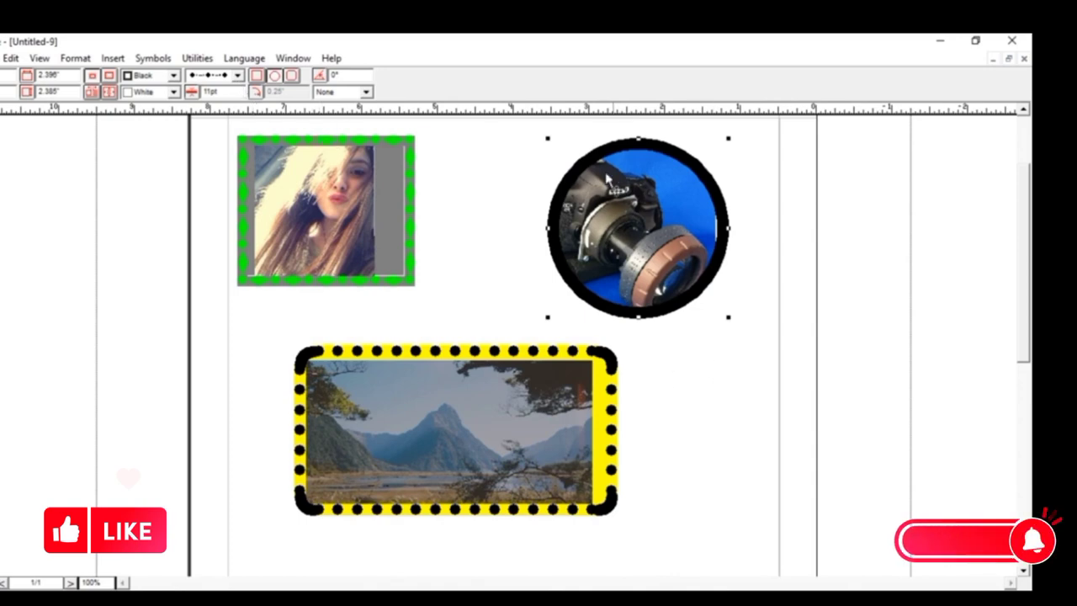
- Change the camera picture's frame from a circle to a rounded rectangle and fill its background with cyan
left_click(290, 77)
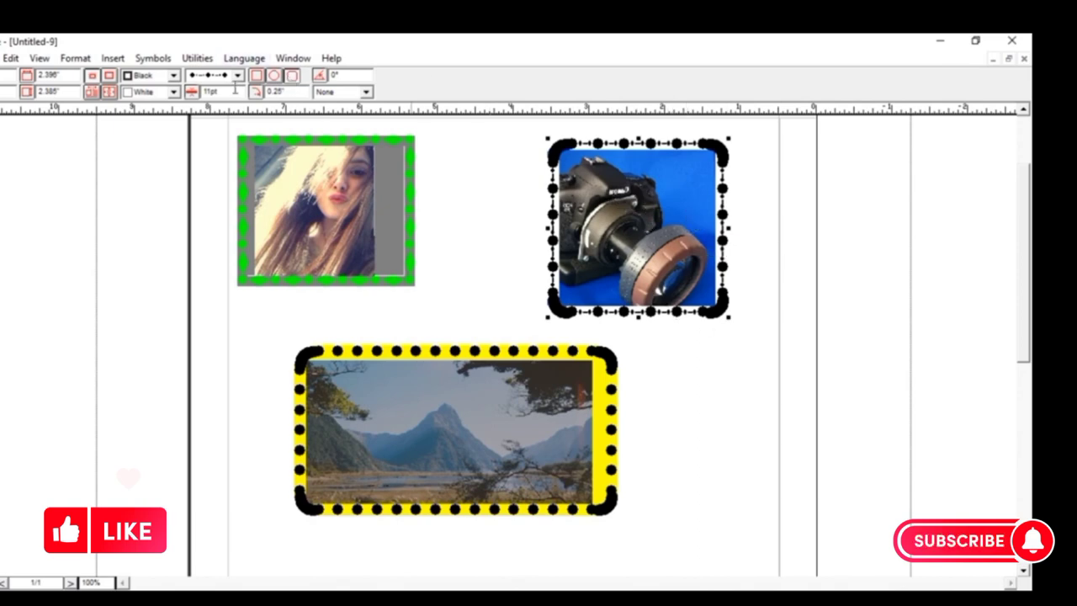
left_click(172, 92)
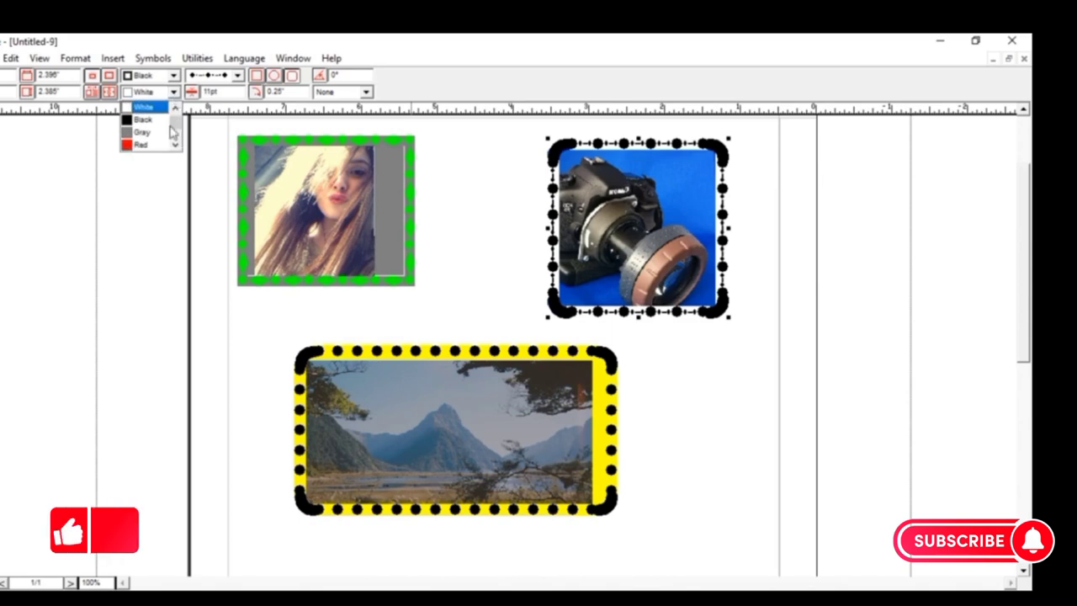
left_click(159, 132)
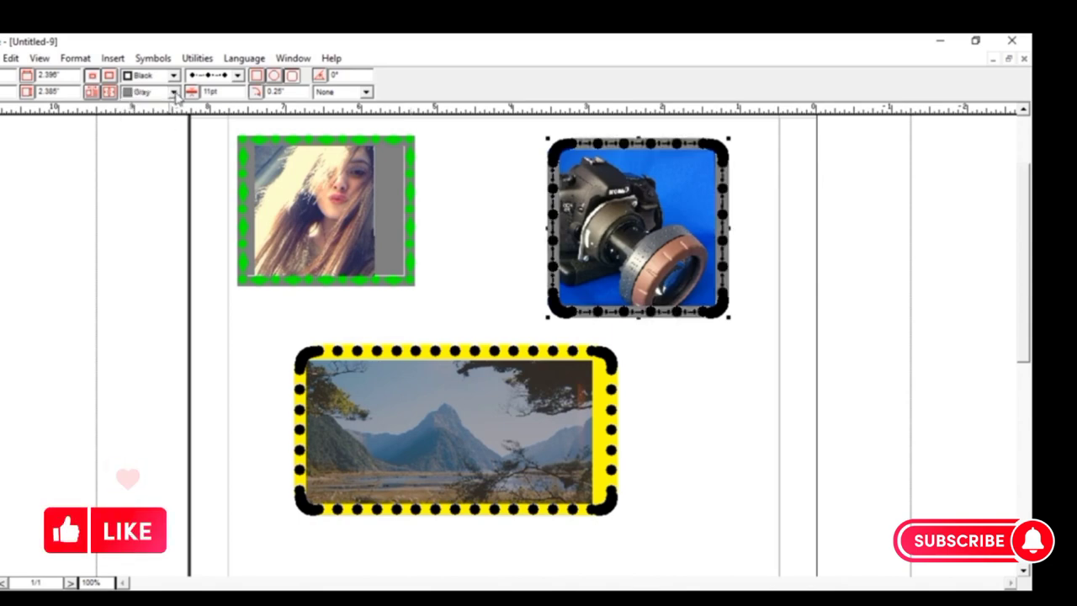
left_click(173, 91)
scroll(175, 137, "down", 1)
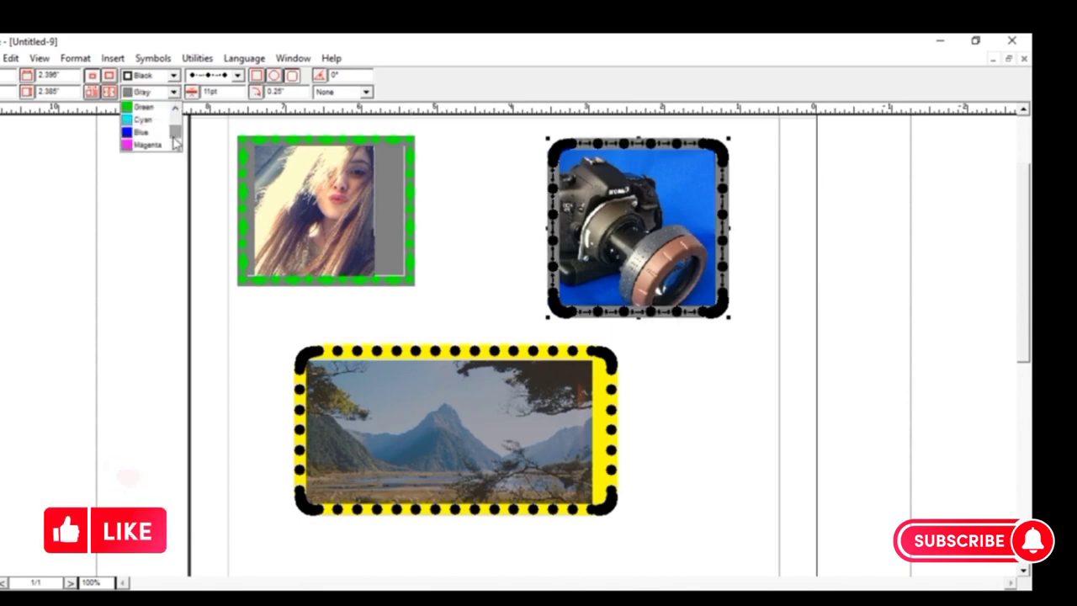
left_click(152, 123)
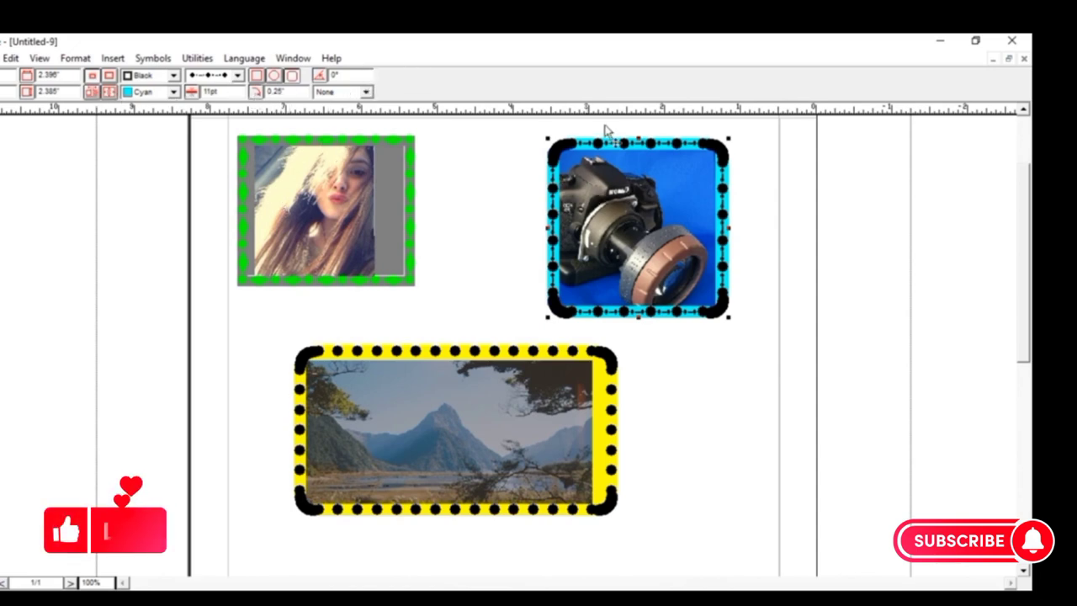
- Try the diagonal-line fill pattern on the camera picture frame, replacing it with the square-grid pattern
left_click(366, 91)
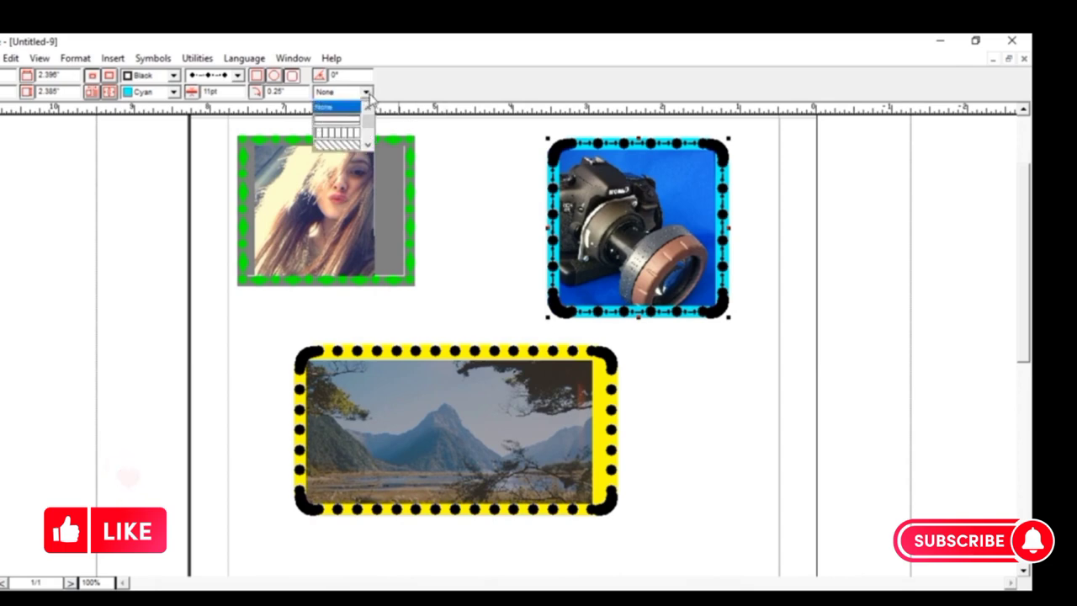
left_click(345, 145)
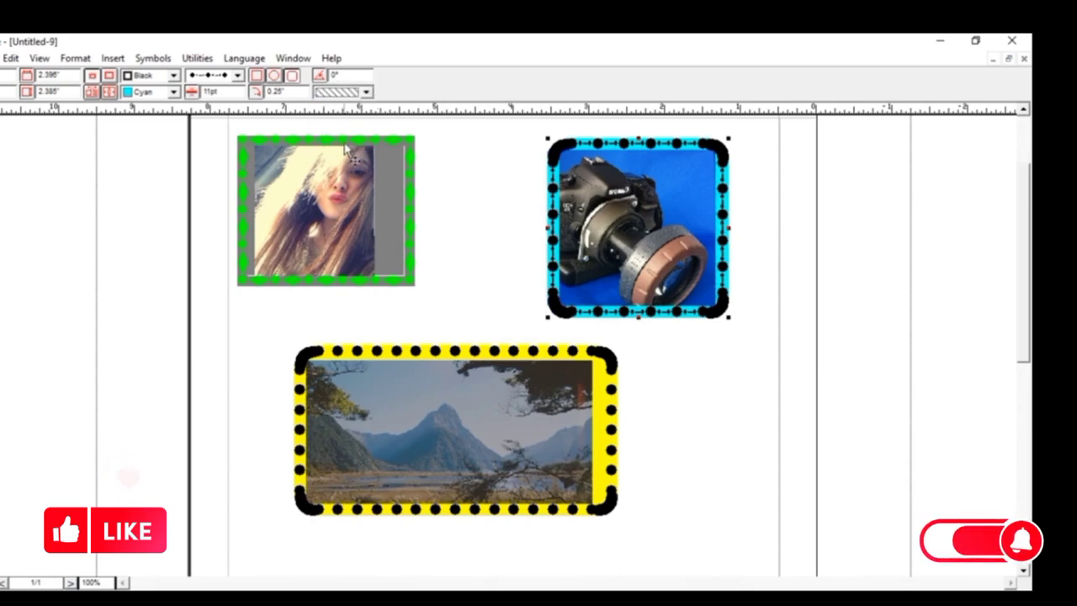
left_click(366, 91)
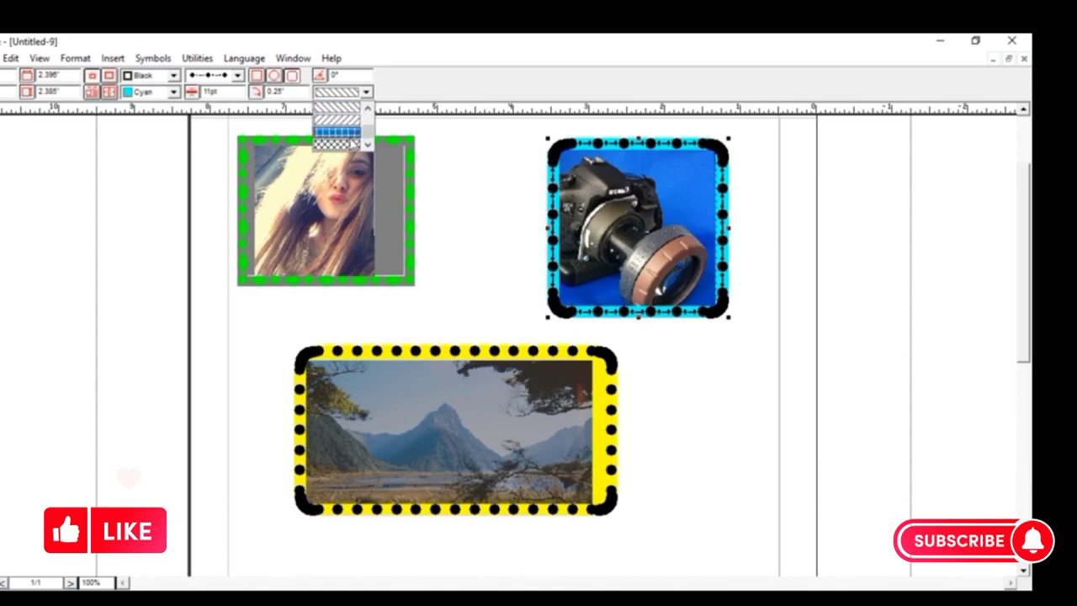
left_click(352, 143)
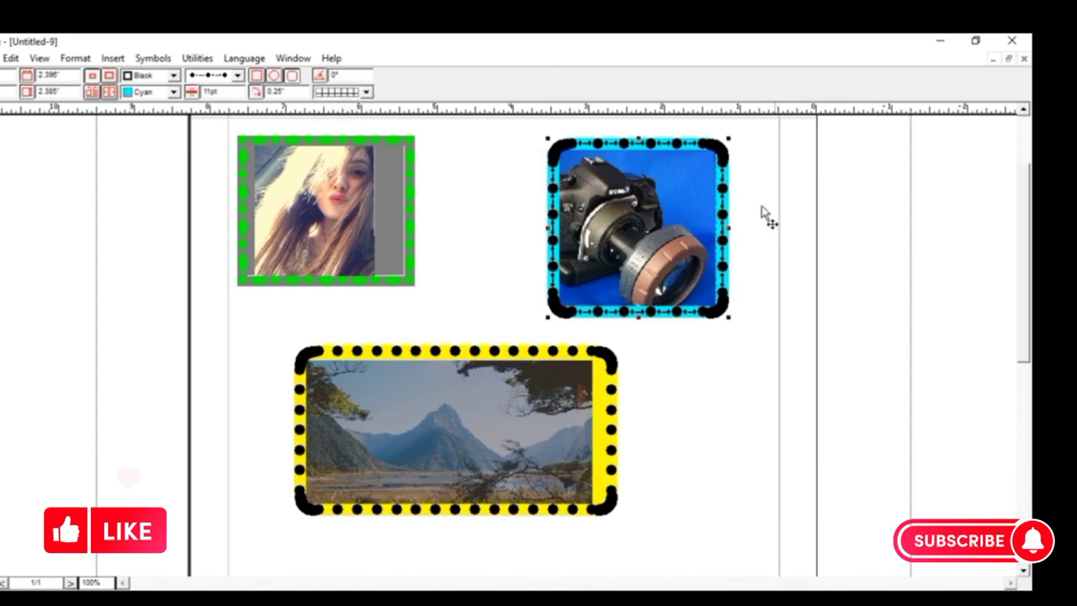
mouse_move(677, 249)
left_mouse_down()
mouse_move(682, 236)
mouse_move(665, 242)
left_mouse_up()
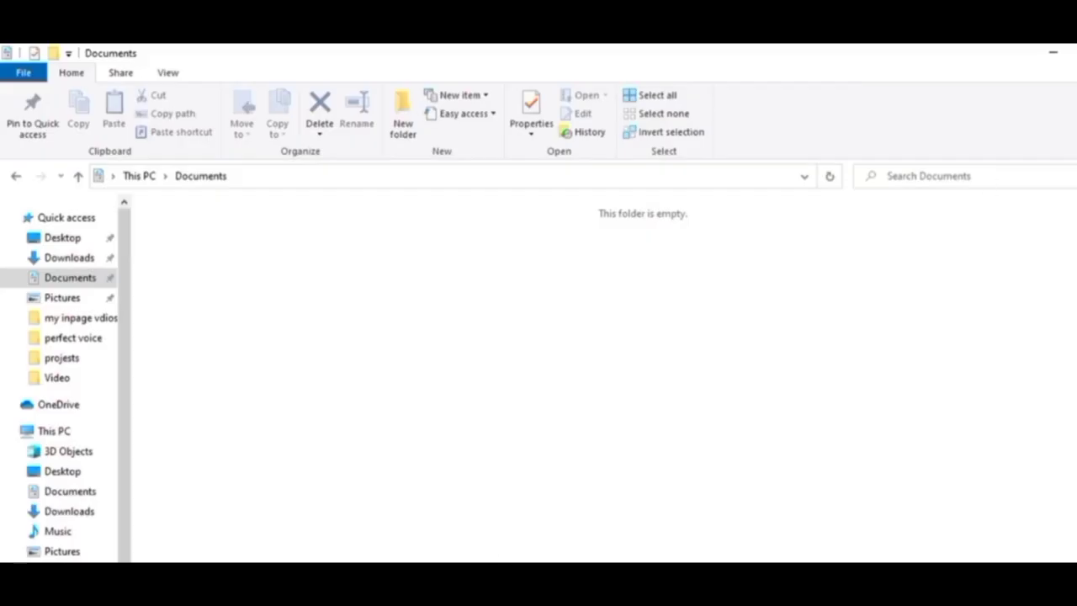
- Put away the Documents folder window and open the page export settings for the InPage document
left_click(1061, 58)
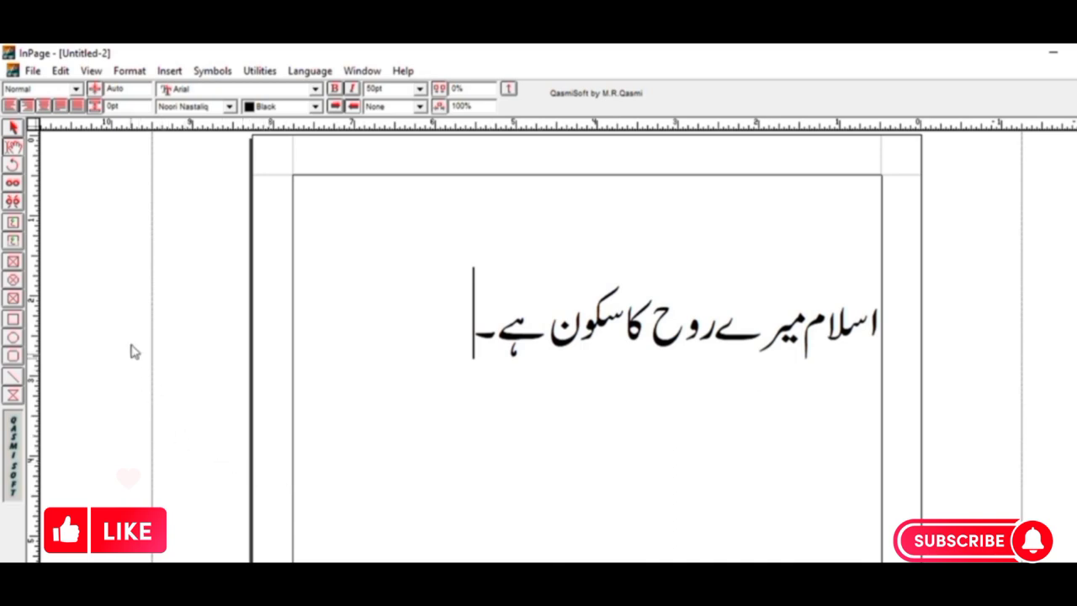
left_click(32, 71)
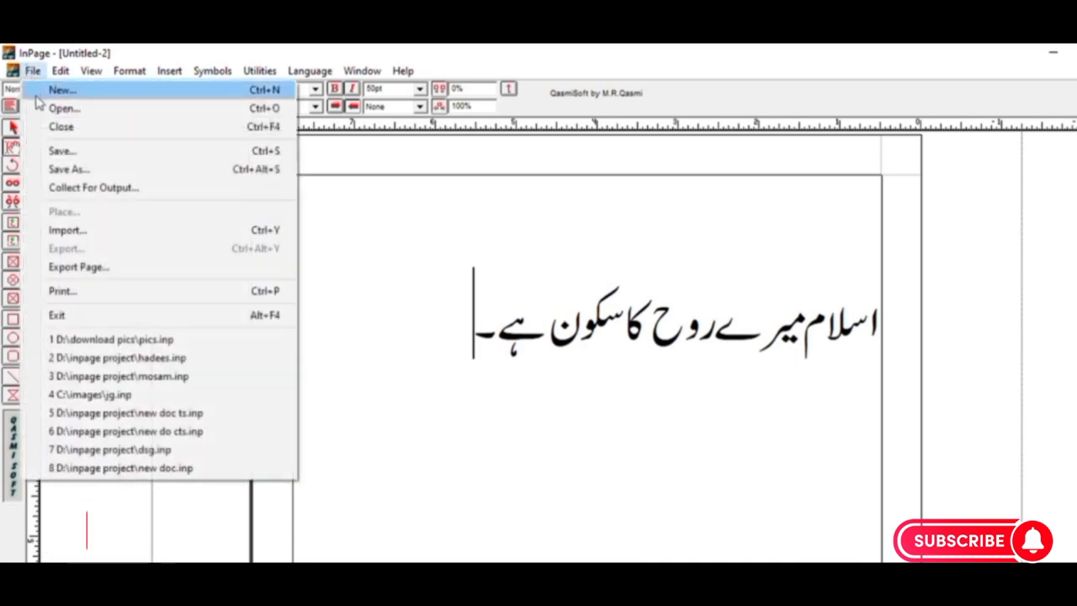
left_click(61, 268)
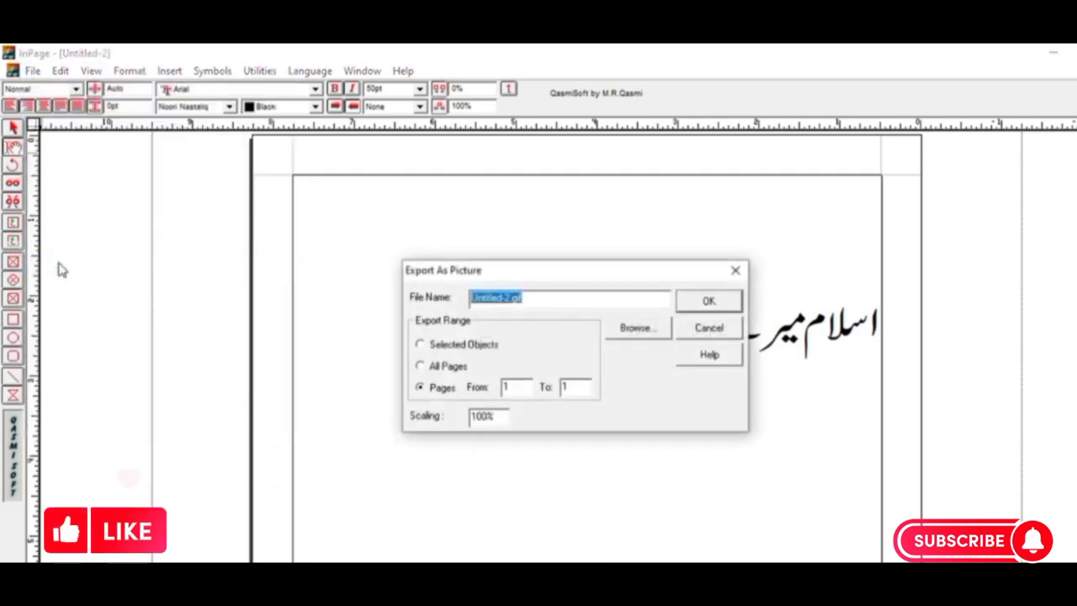
- Replace the default export file name with "deen e islam"
left_click(535, 301)
key("BackSpace")
key("BackSpace")
key("BackSpace")
key("BackSpace")
key("BackSpace")
key("BackSpace")
key("BackSpace")
key("BackSpace")
key("BackSpace")
key("BackSpace")
key("BackSpace")
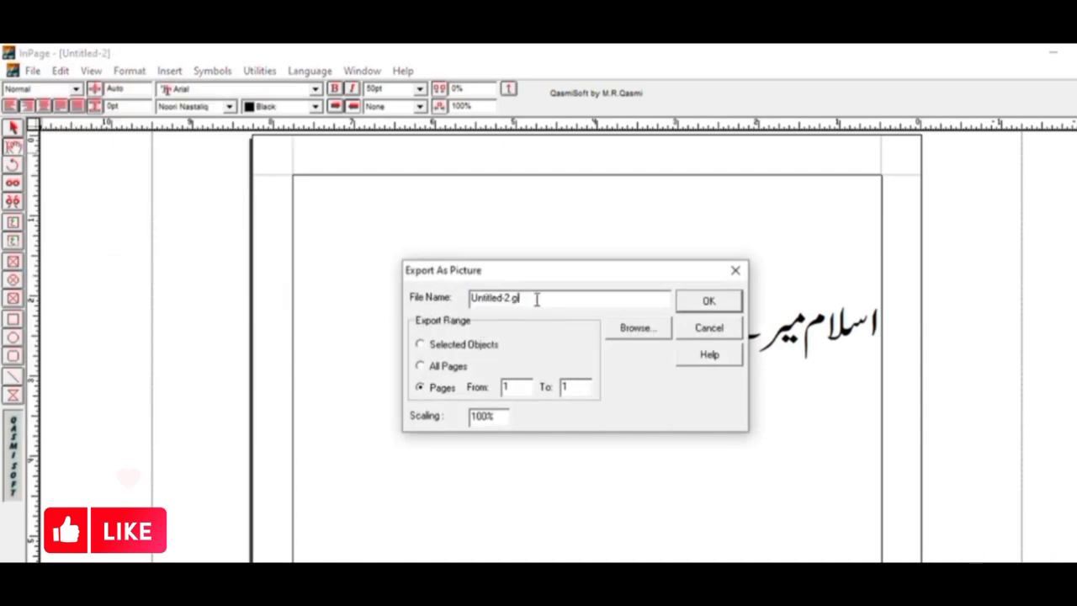
key("BackSpace")
key("BackSpace")
key("BackSpace")
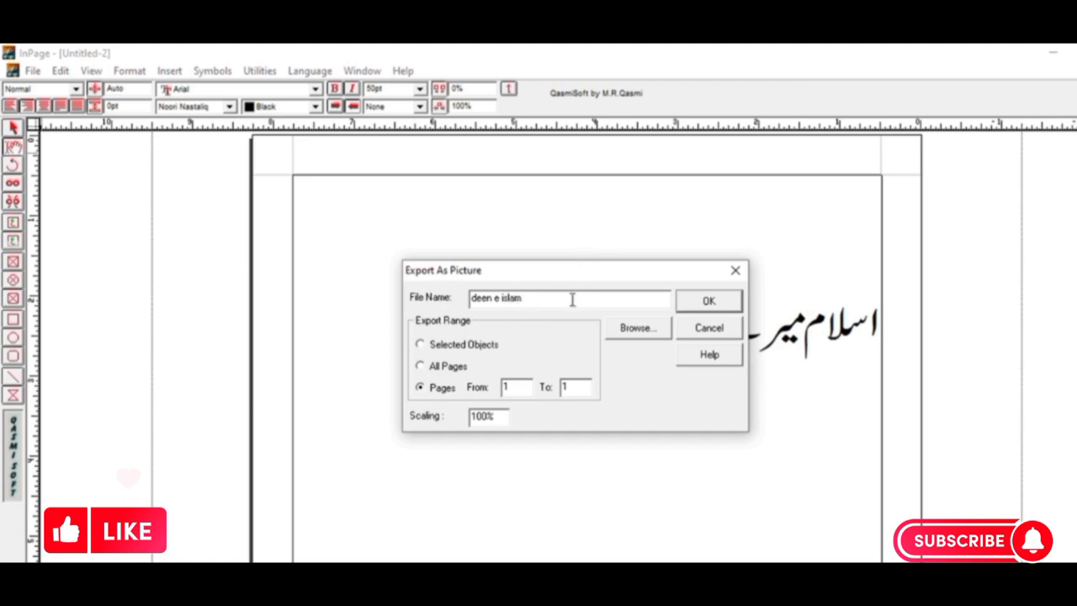
- Move the export dialog below the Urdu text and set the export page range from 2 to 5
left_click(440, 349)
left_click_drag(615, 277, 631, 420)
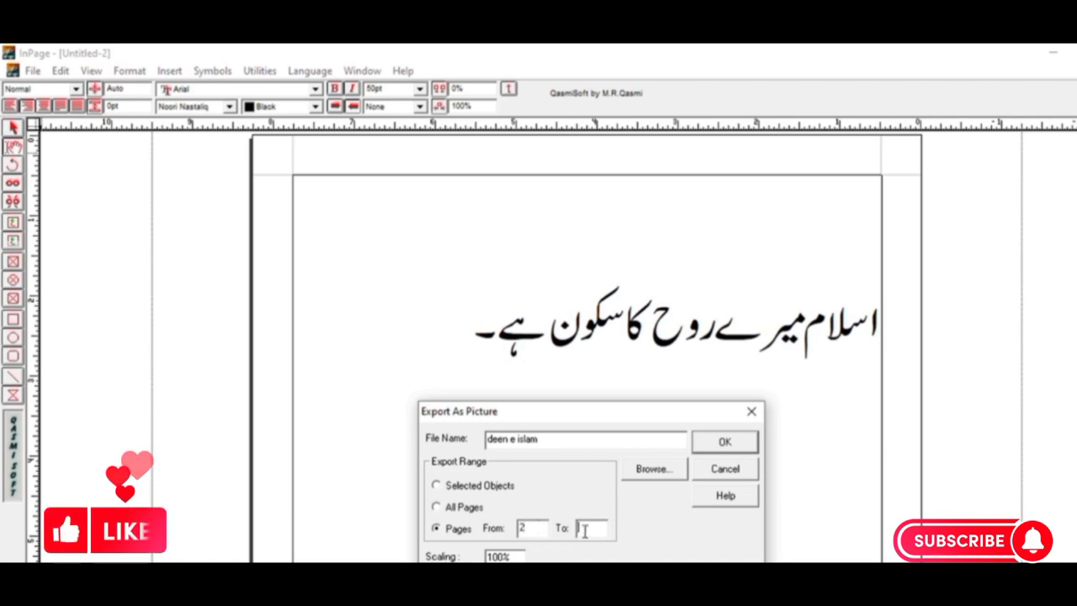
double_click(584, 528)
type("5")
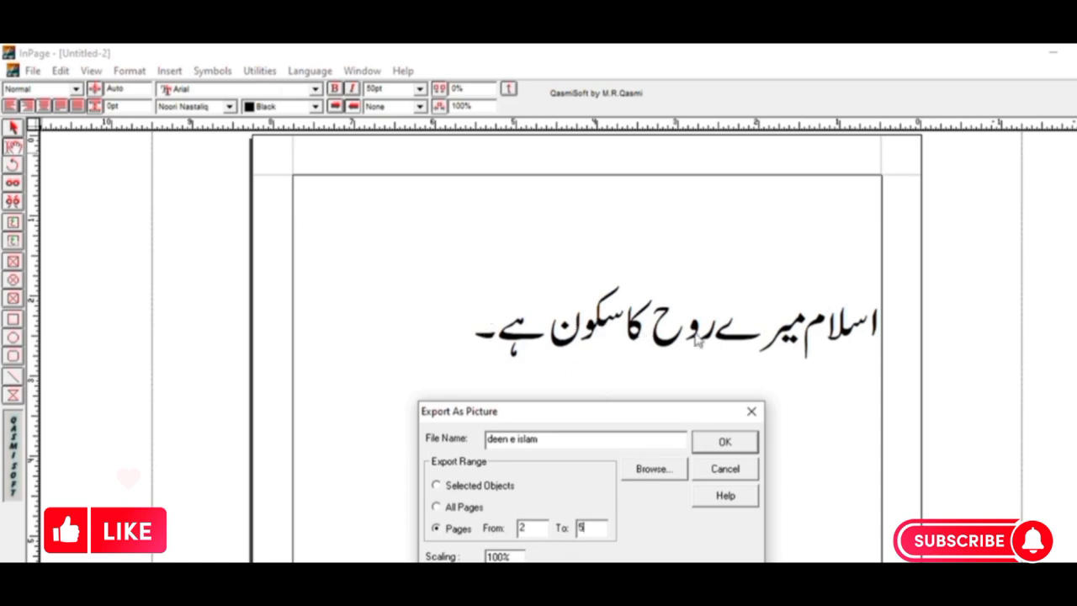
- Set the export page range from page 1 to page 1
left_click(537, 528)
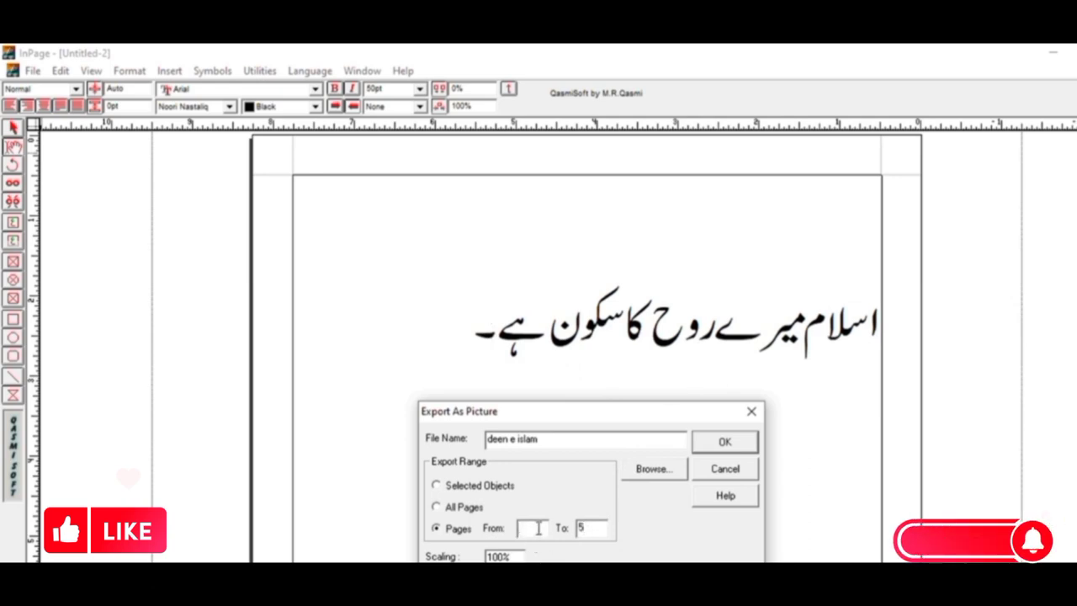
type("1")
left_click(584, 527)
type("1")
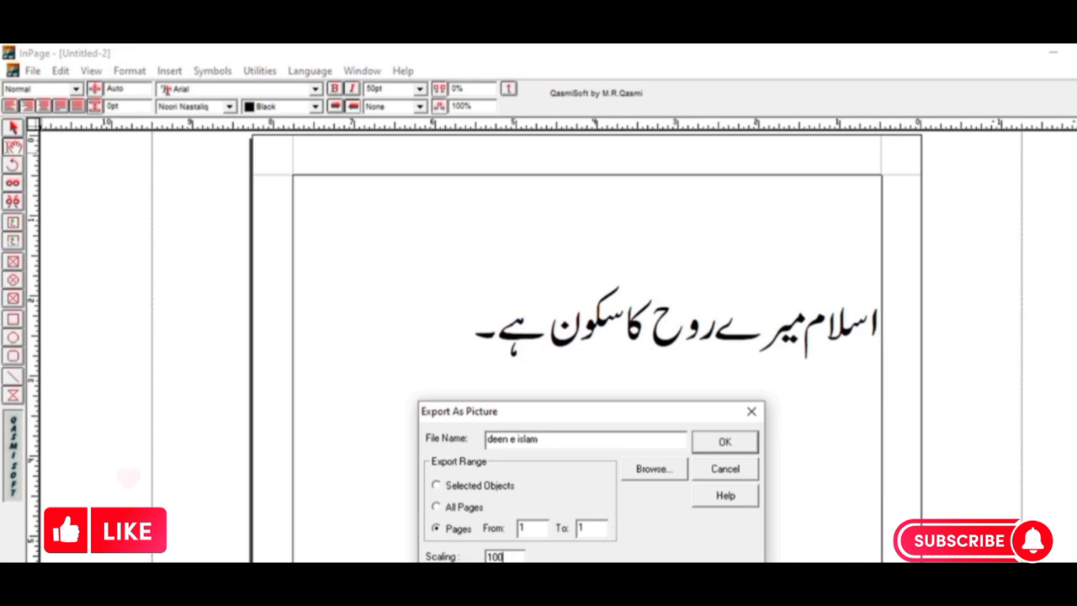
- Replace the picture export's scaling value with 500
key("BackSpace")
key("BackSpace")
key("BackSpace")
type("5")
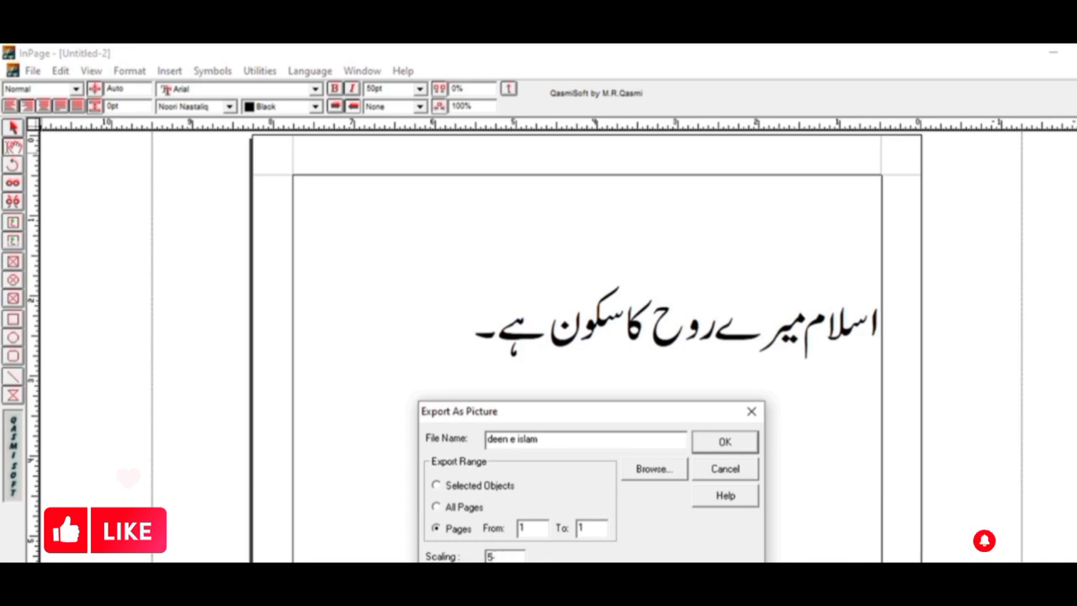
type("00")
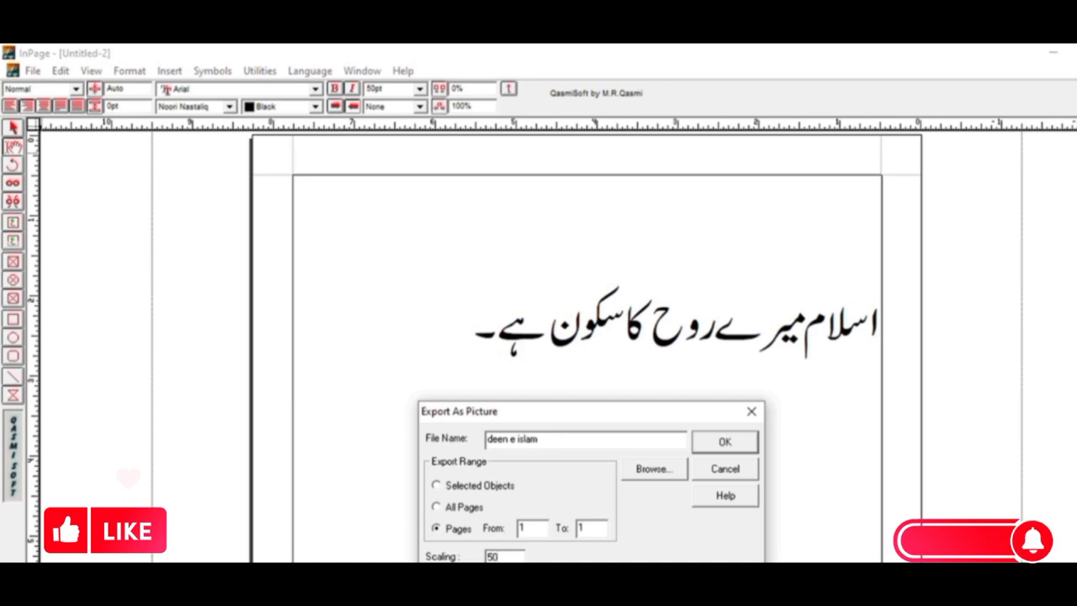